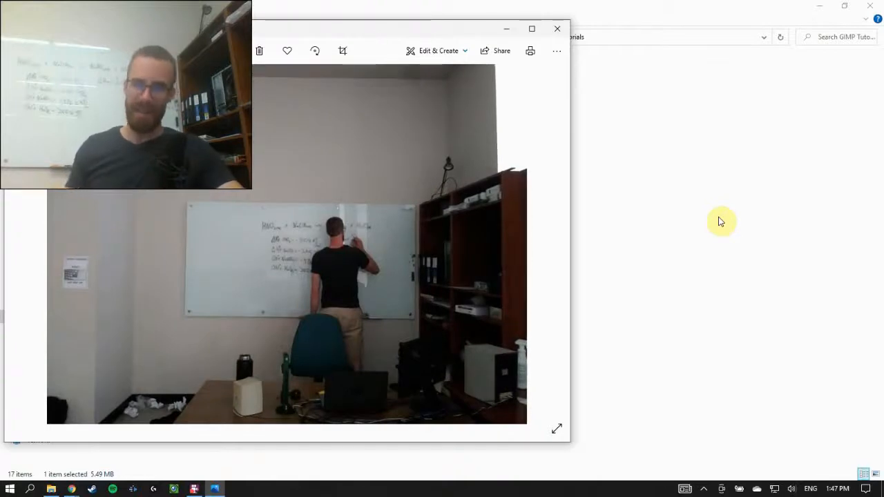
- Close the photo viewer, switch to Photopea in Chrome, and dismiss the downloads bar
click(563, 31)
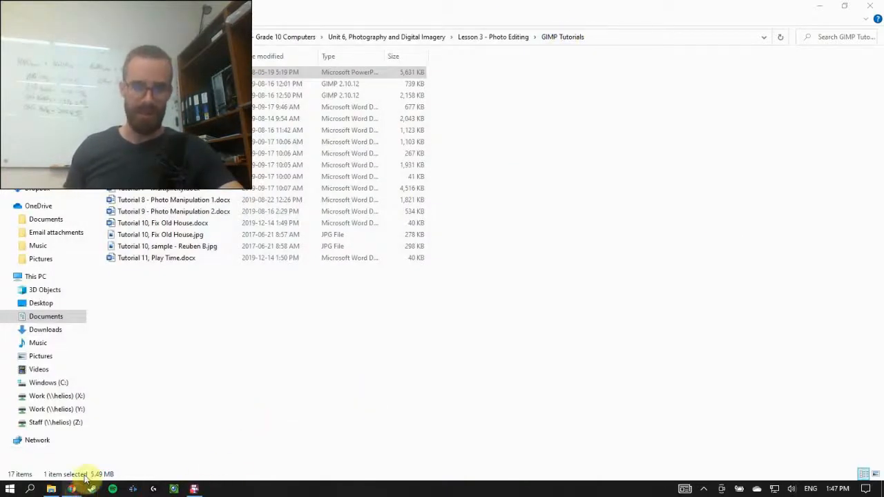
mouse_move(72, 489)
click(172, 446)
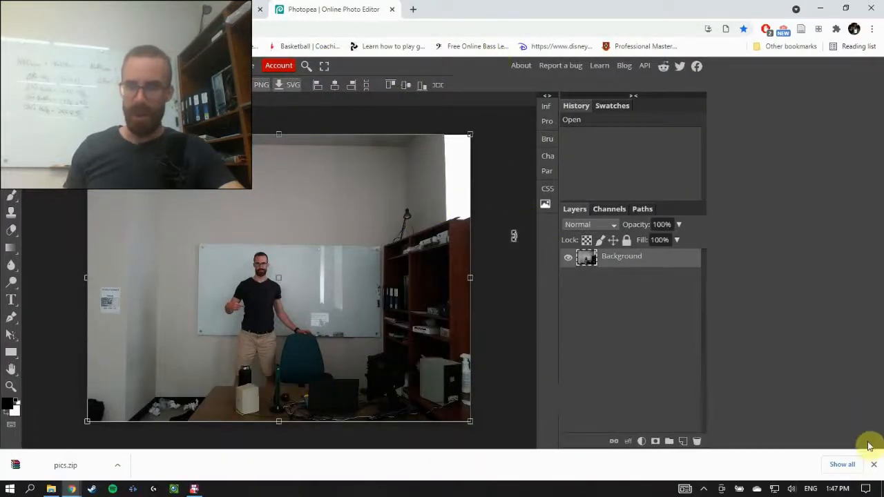
click(876, 463)
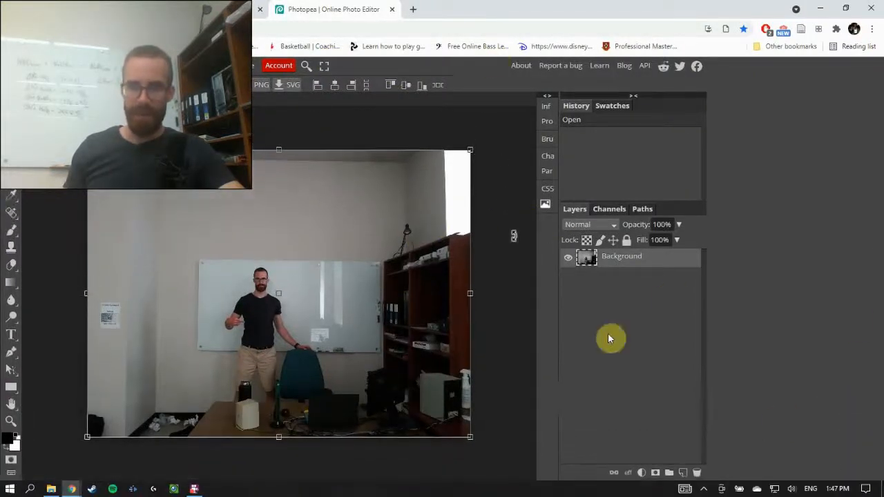
- From the Tutorial 5 Pics folder, place 20210517_132854.jpg in the Photopea document as a layer above Background
click(52, 489)
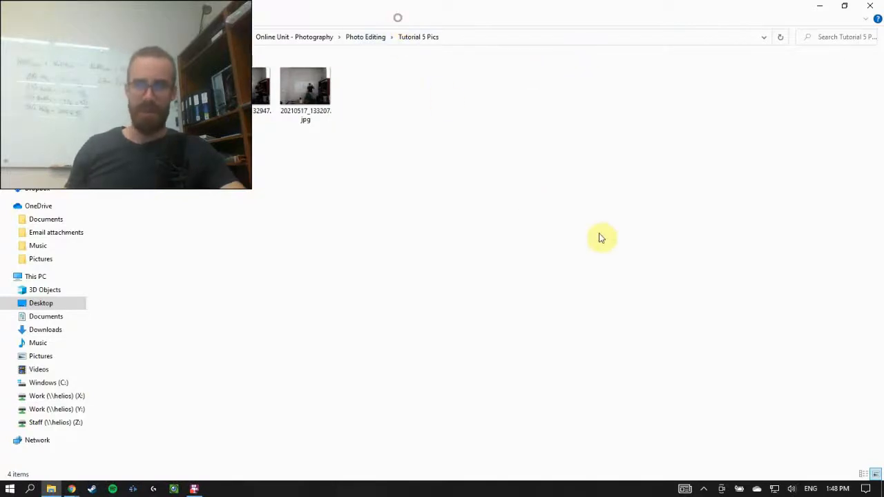
drag(518, 6, 336, 179)
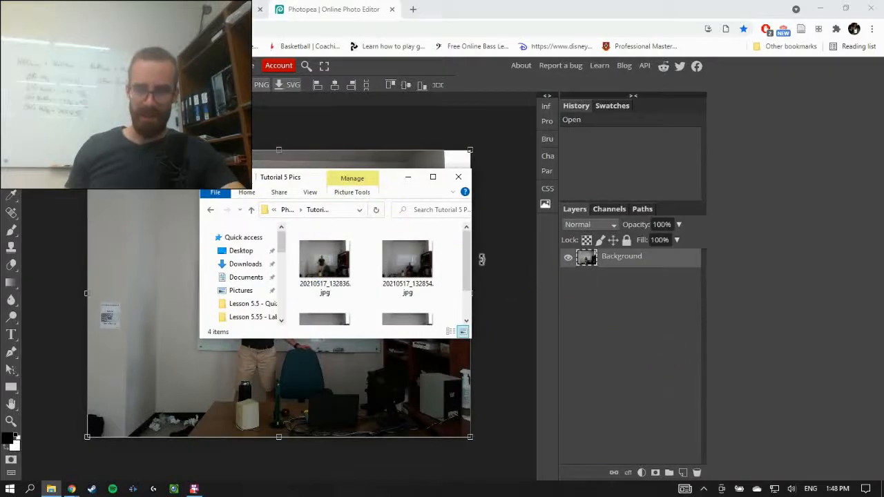
drag(310, 181, 211, 143)
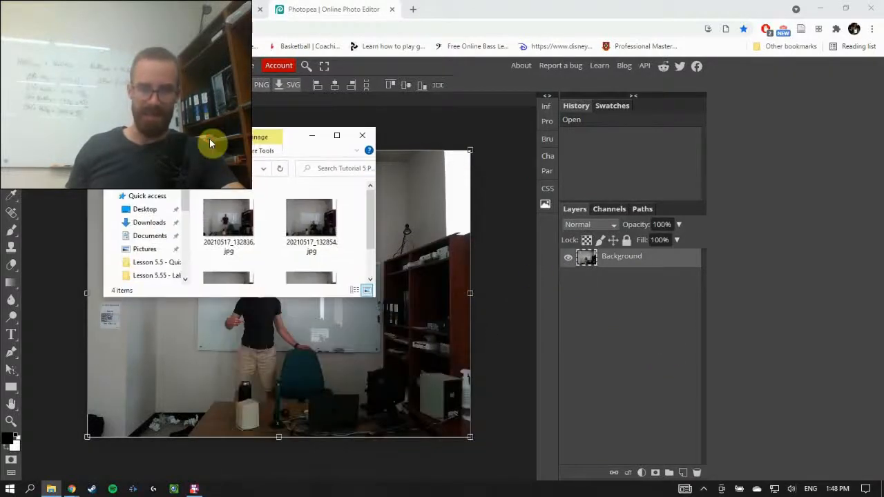
drag(297, 215, 607, 295)
click(604, 263)
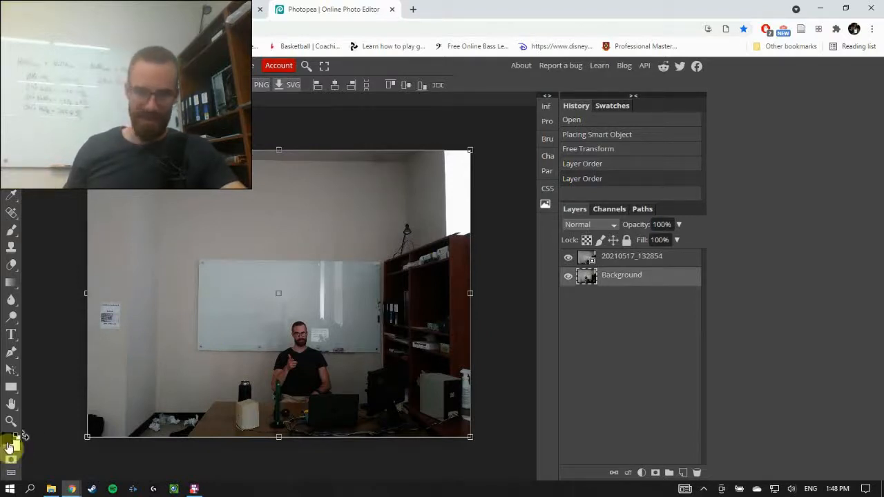
- Toggle the visibility of the 20210517_132854 layer to compare it with the Background photo
click(568, 258)
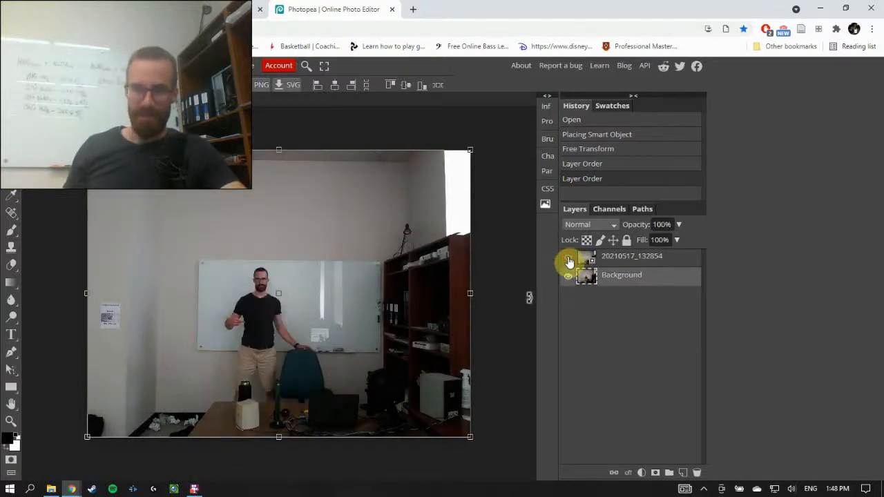
click(569, 261)
click(569, 260)
click(568, 261)
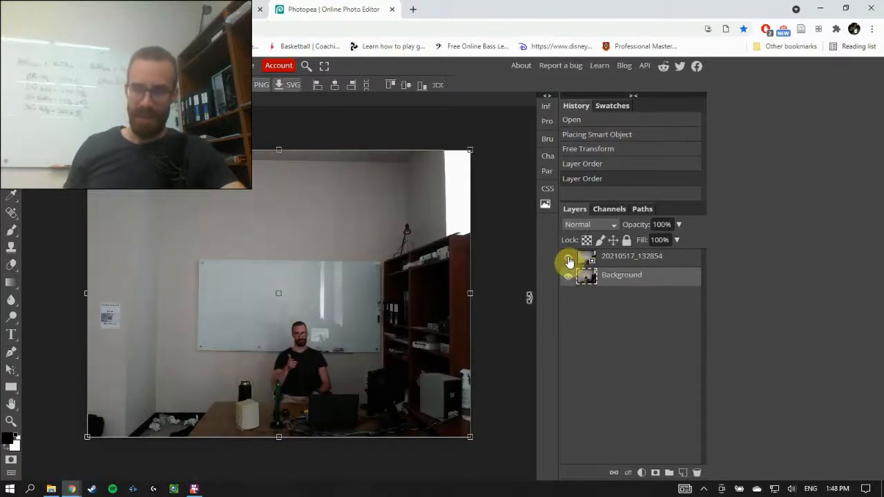
click(568, 260)
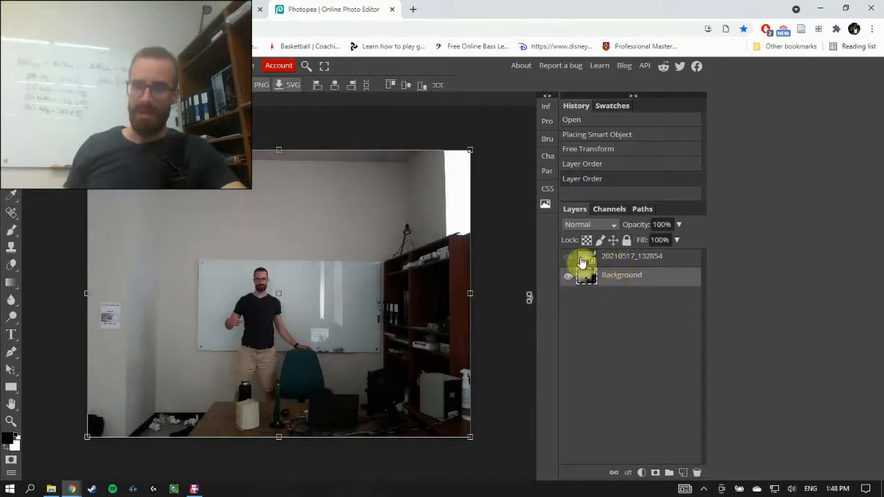
click(568, 261)
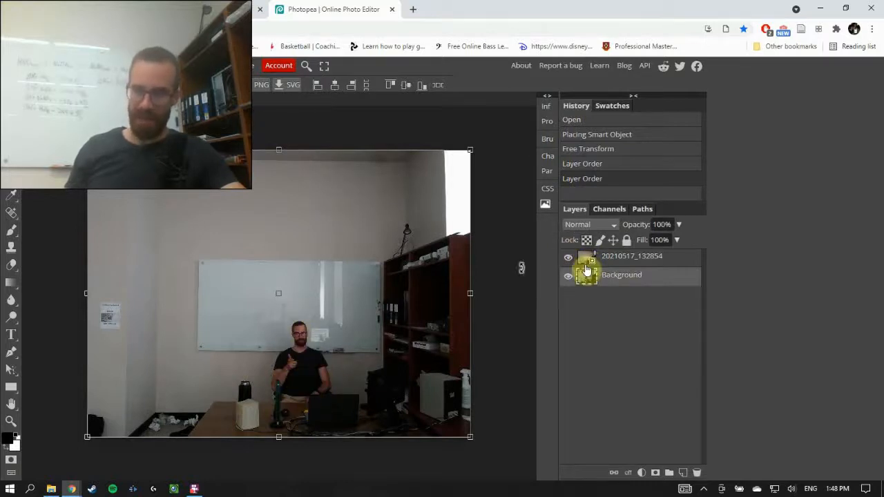
- Add a raster mask to the 20210517_132854 layer
click(627, 261)
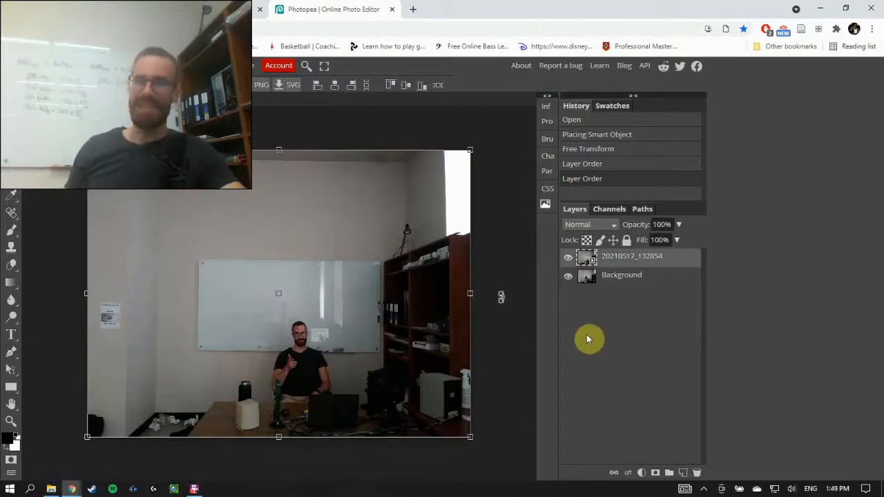
click(597, 280)
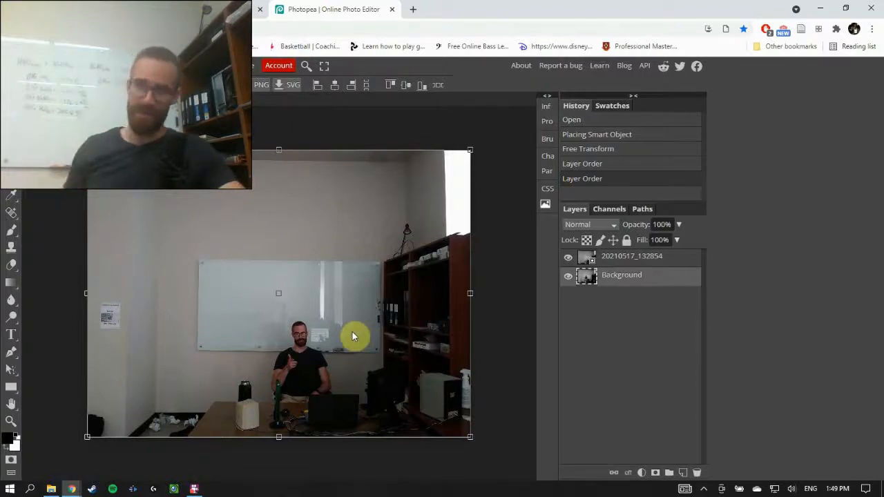
click(600, 261)
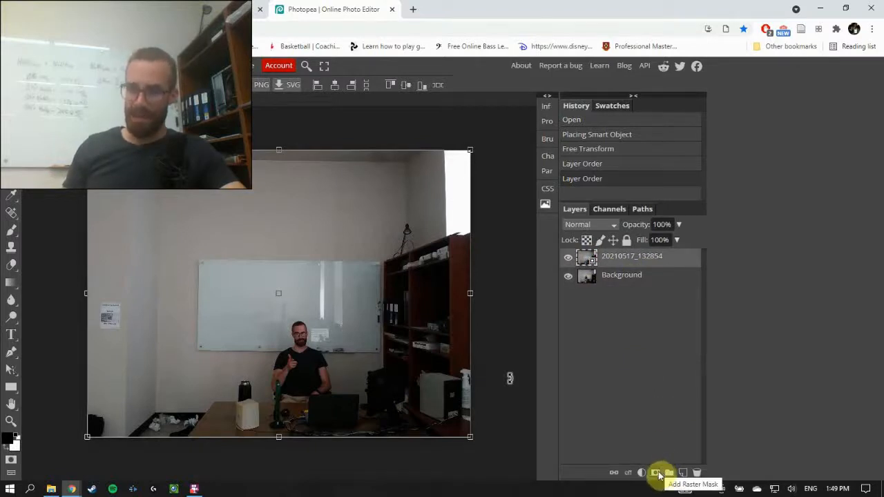
click(656, 473)
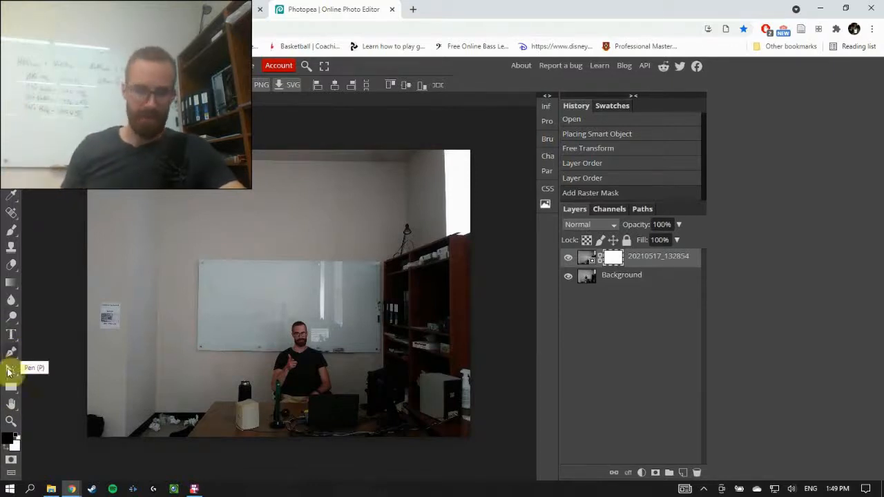
- Paint the entire mask of the 20210517_132854 layer black with a large brush so the standing man shows
click(12, 231)
click(33, 83)
mouse_move(328, 256)
mouse_down()
mouse_move(284, 207)
mouse_move(266, 208)
mouse_up()
drag(263, 208, 228, 210)
mouse_move(232, 207)
mouse_down()
mouse_move(238, 194)
mouse_move(207, 215)
mouse_up()
mouse_move(138, 235)
mouse_down()
mouse_move(114, 365)
mouse_move(237, 311)
mouse_up()
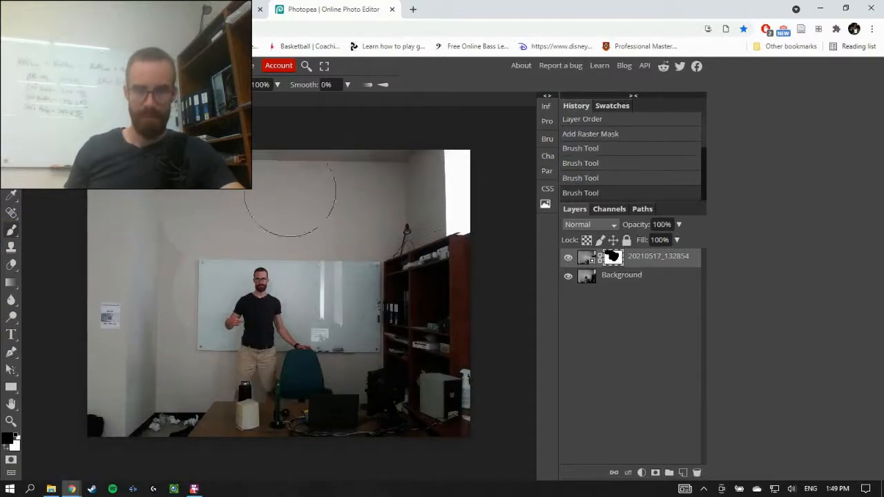
click(163, 359)
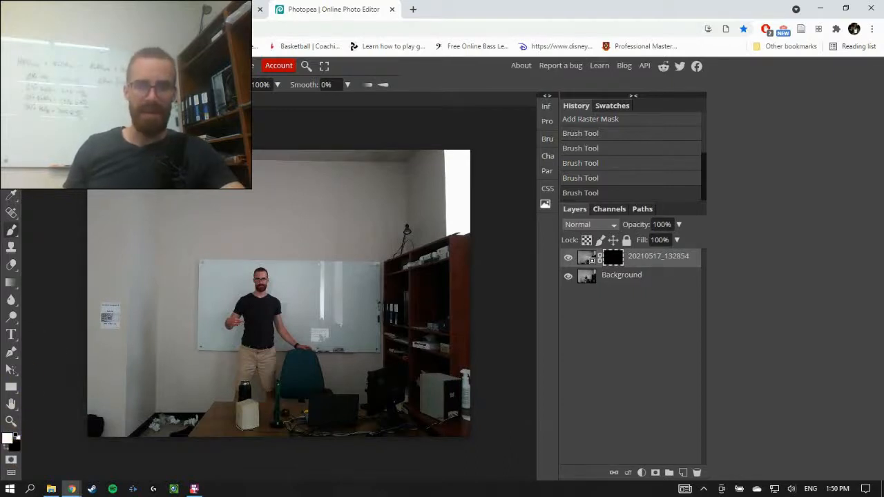
- Undo a trial white dab, reduce the brush size, and paint white on the mask to reveal the seated man
click(316, 370)
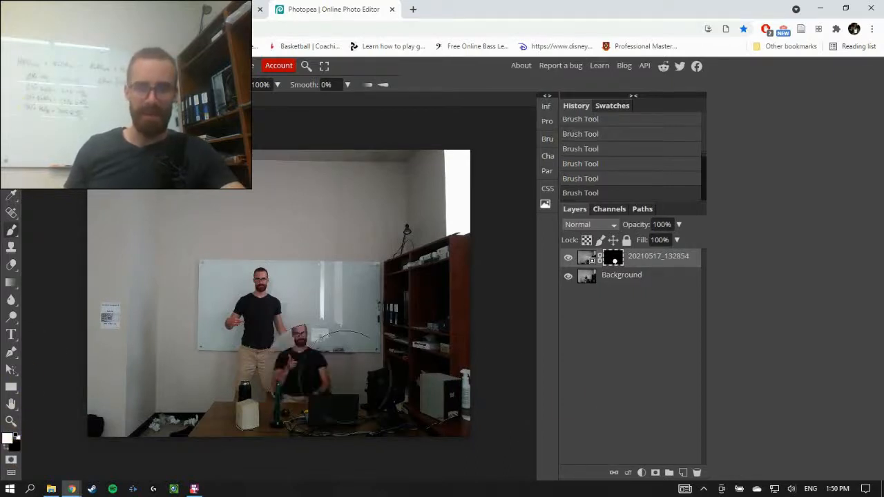
key(ctrl+z)
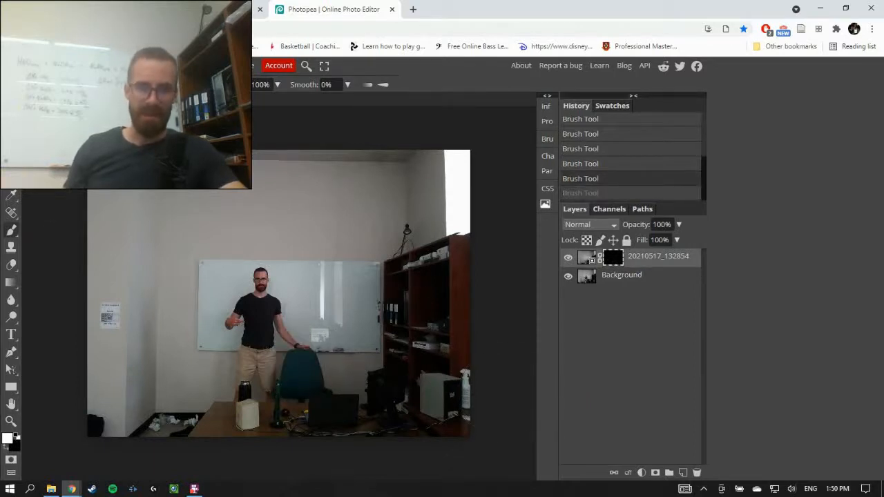
click(33, 83)
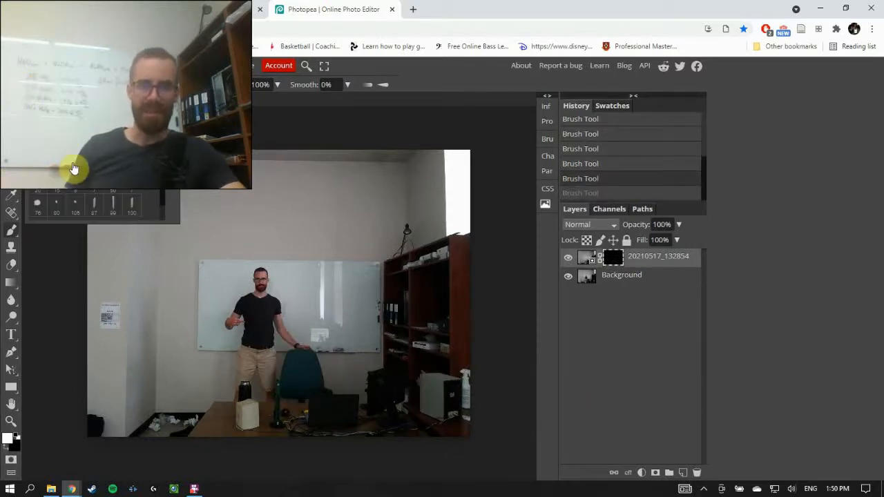
click(130, 117)
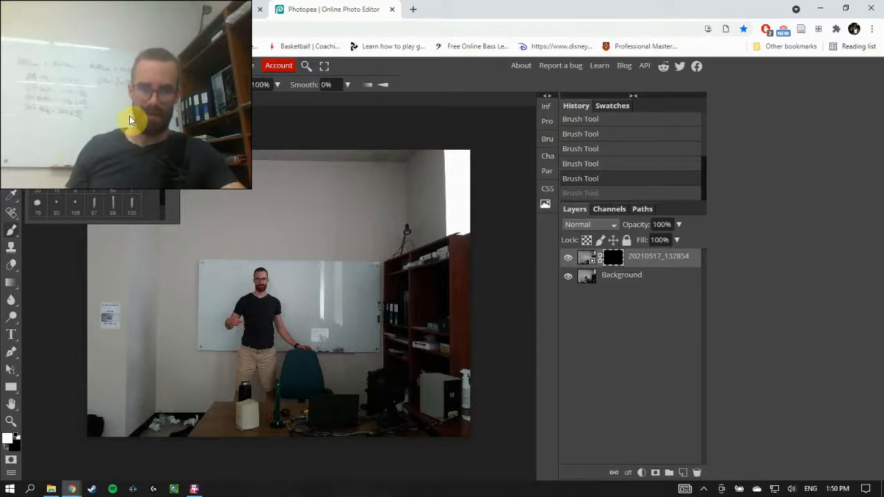
click(301, 358)
scroll(303, 357, up, 5)
mouse_move(292, 346)
mouse_down()
mouse_move(291, 284)
mouse_move(283, 281)
mouse_up()
drag(286, 316, 234, 401)
scroll(234, 401, down, 4)
mouse_move(231, 213)
mouse_down()
mouse_move(235, 285)
mouse_move(355, 291)
mouse_move(358, 276)
mouse_move(309, 239)
mouse_move(304, 207)
mouse_up()
scroll(311, 214, up, 4)
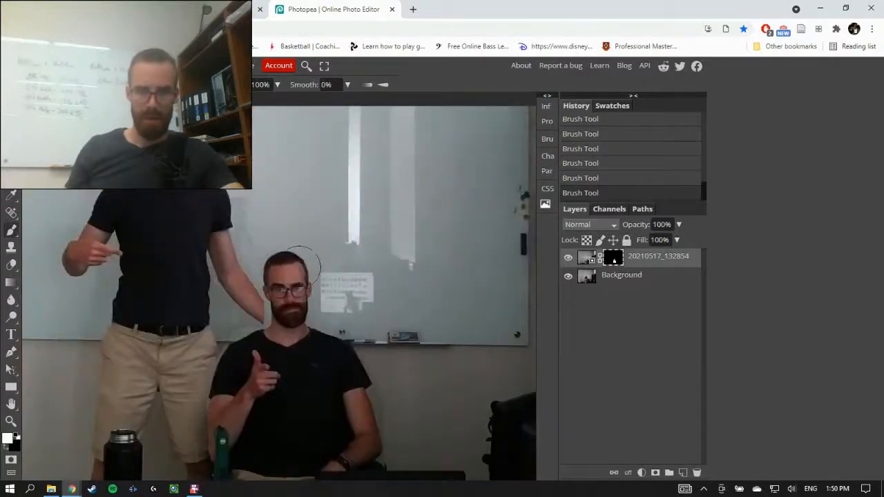
- Check the seated man from head to desk, and hide the Background layer to expose the mask's edges
scroll(311, 276, down, 4)
scroll(335, 217, up, 4)
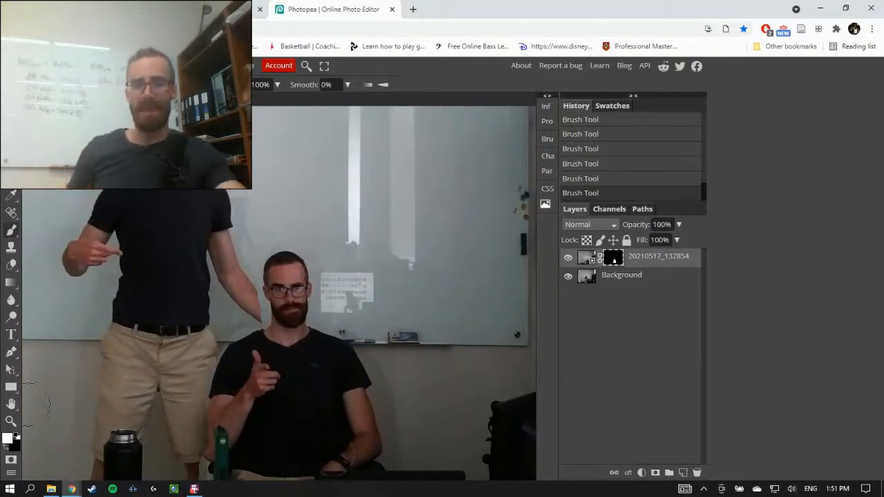
scroll(314, 200, down, 4)
scroll(338, 276, up, 4)
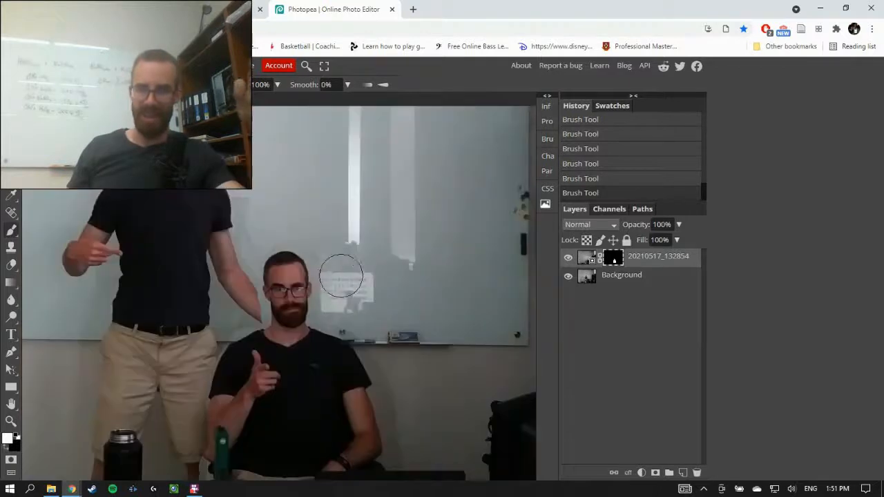
scroll(256, 293, down, 4)
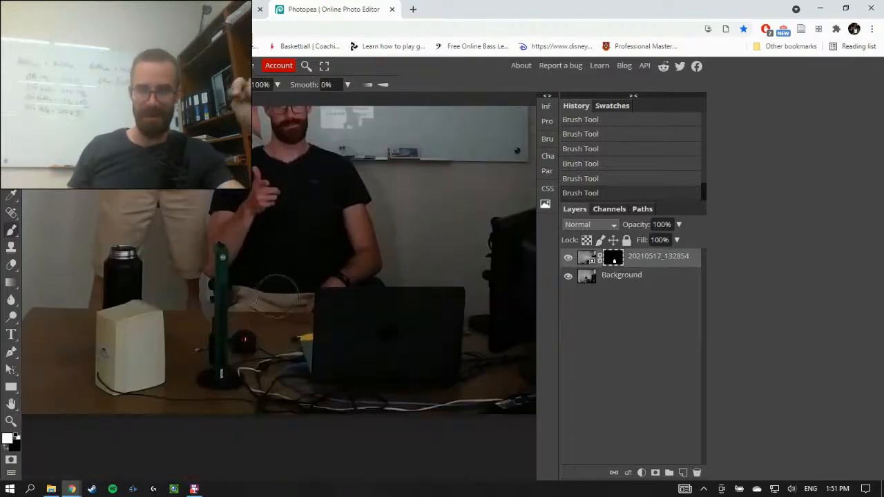
scroll(292, 214, up, 4)
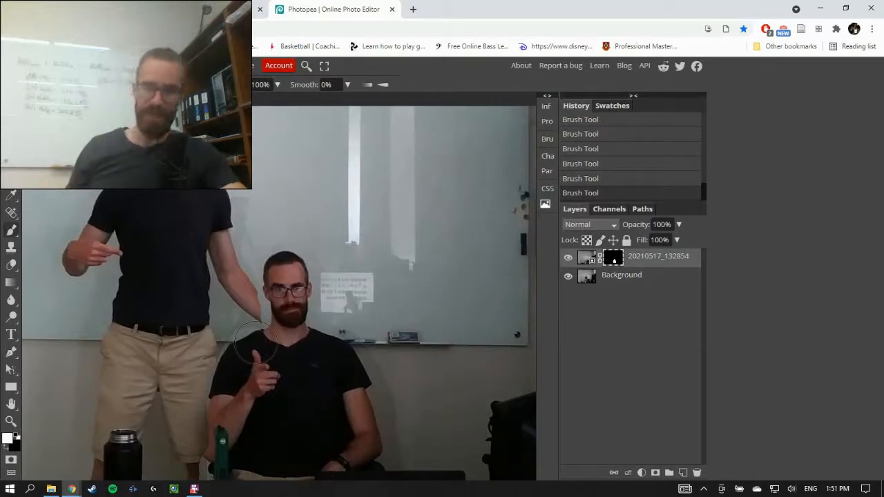
click(568, 276)
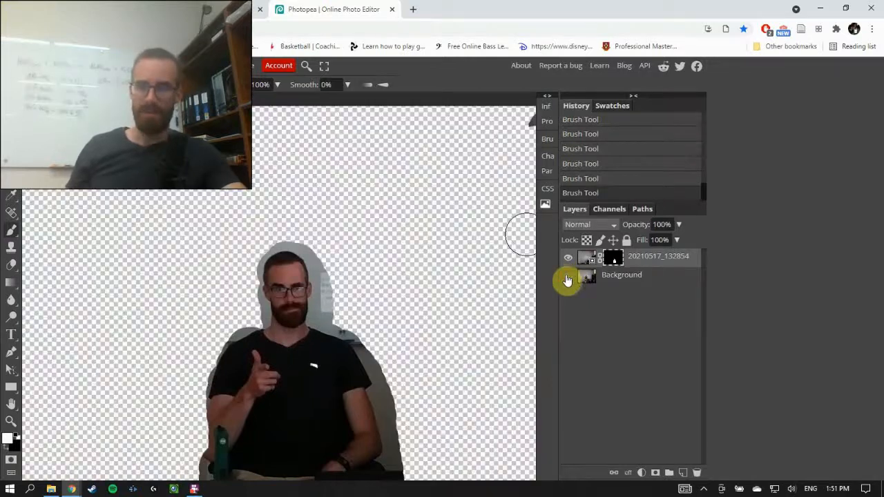
- Switch the brush to black at a smaller size and mask out a spot of wall beside the seated man's head
click(9, 451)
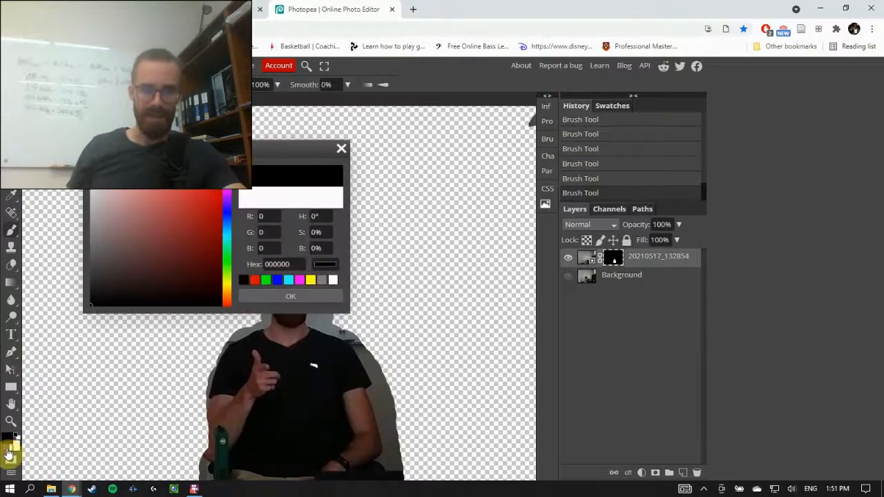
click(330, 153)
click(39, 87)
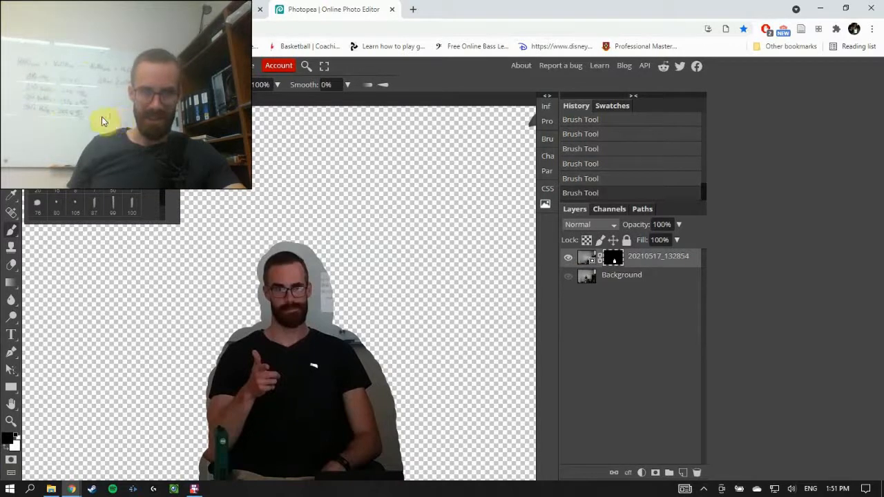
click(317, 267)
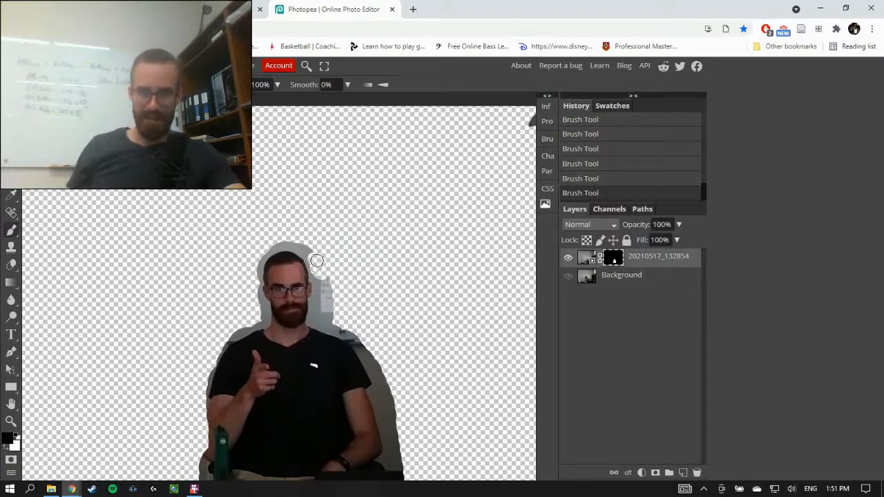
- Mask out the leftover wall alongside the seated man's face and beard with black, undoing and repainting the first stroke
scroll(290, 265, left, 3)
scroll(438, 276, down, 3)
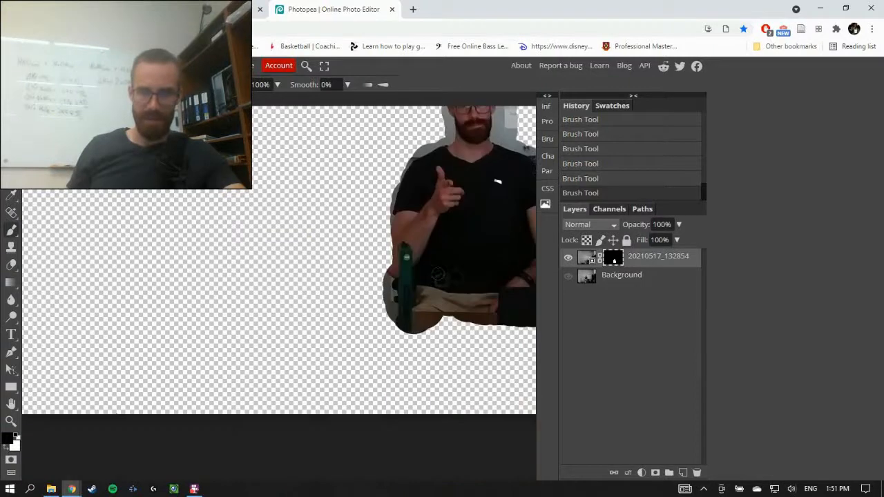
scroll(441, 272, up, 3)
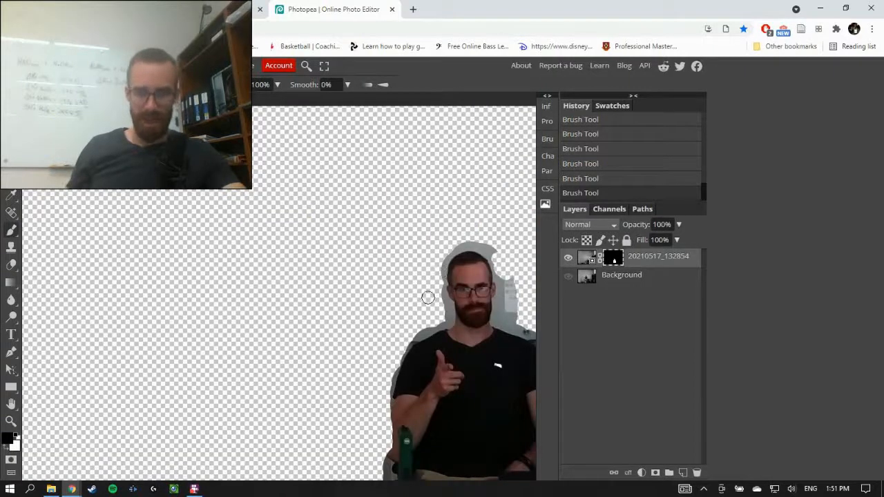
scroll(420, 308, up, 1)
scroll(427, 310, up, 3)
scroll(431, 312, down, 3)
scroll(428, 315, down, 3)
scroll(424, 312, up, 3)
scroll(438, 373, right, 3)
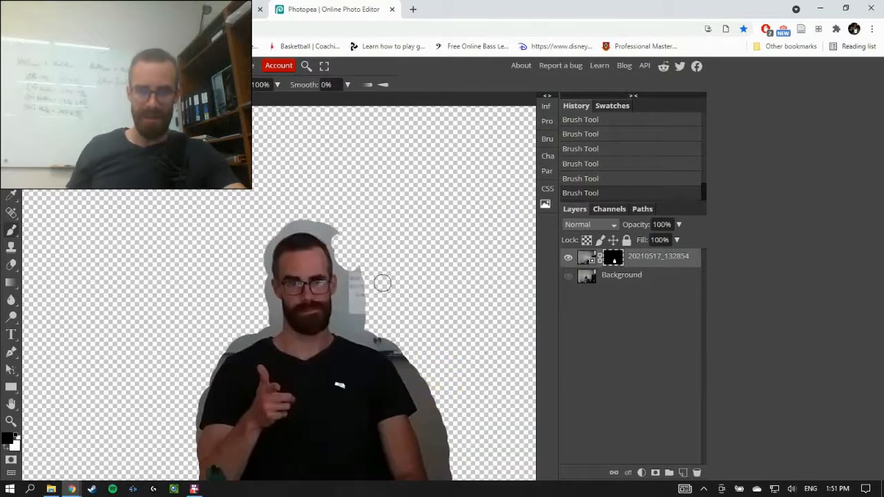
drag(352, 271, 345, 288)
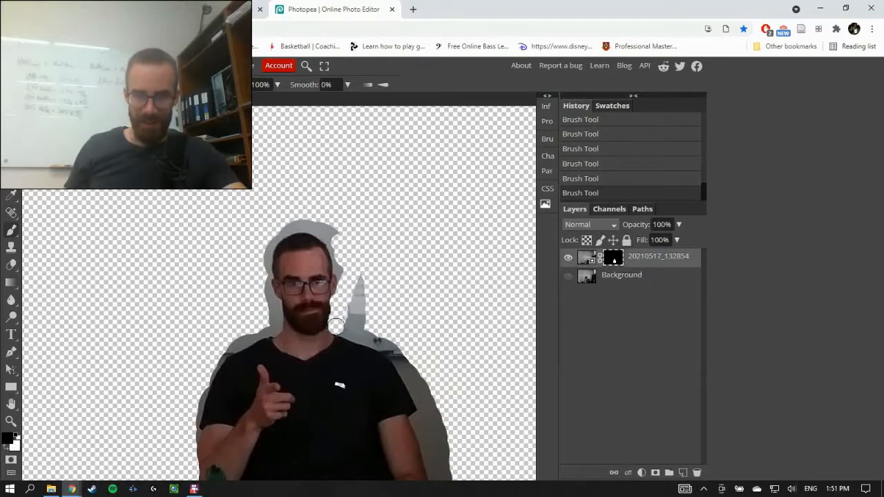
key(ctrl+z)
drag(338, 327, 348, 275)
- Mask out the leftover wall around the seated man's hair and the top of his head with black
scroll(352, 273, up, 4)
scroll(351, 208, up, 3)
mouse_move(321, 241)
mouse_down()
mouse_move(192, 178)
mouse_move(99, 218)
mouse_up()
scroll(104, 215, up, 3)
scroll(217, 253, down, 10)
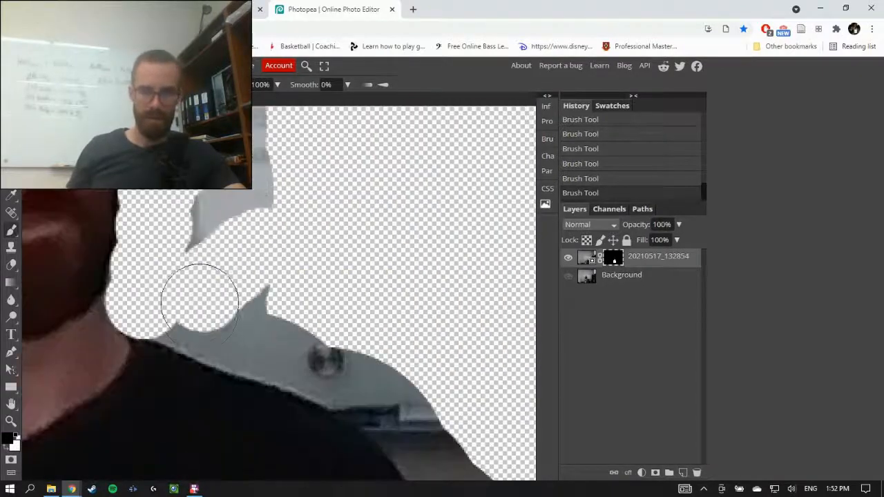
- Mask out the wall above the seated man's shoulder and along his arm down to the desk with black
drag(200, 303, 309, 365)
scroll(276, 325, up, 3)
drag(226, 298, 223, 416)
scroll(276, 311, down, 6)
mouse_move(378, 215)
mouse_down()
mouse_move(476, 326)
mouse_move(508, 408)
mouse_up()
scroll(342, 266, down, 5)
drag(370, 354, 311, 442)
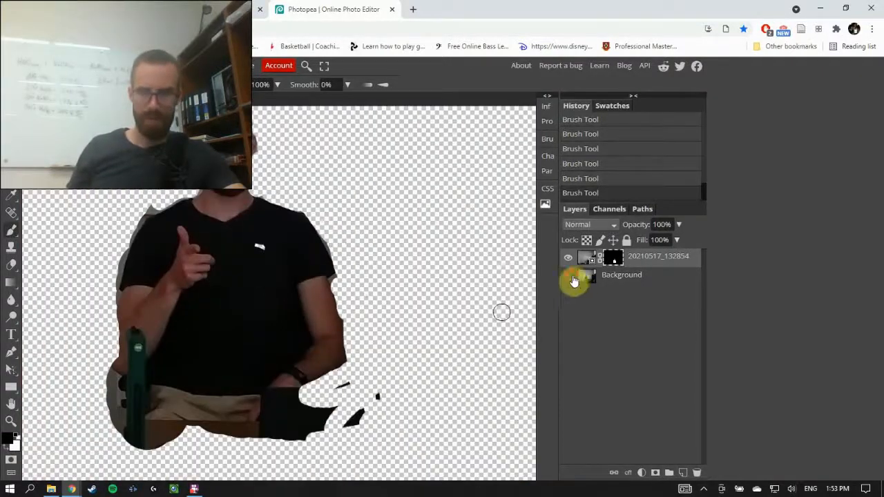
- Compare the cutout with the Background layer, and mask out the leftover wall along the seated man's other shoulder and side
click(569, 276)
click(568, 276)
scroll(278, 363, up, 5)
scroll(278, 364, right, 4)
drag(246, 336, 249, 416)
scroll(249, 332, down, 4)
drag(238, 258, 78, 319)
scroll(245, 223, up, 4)
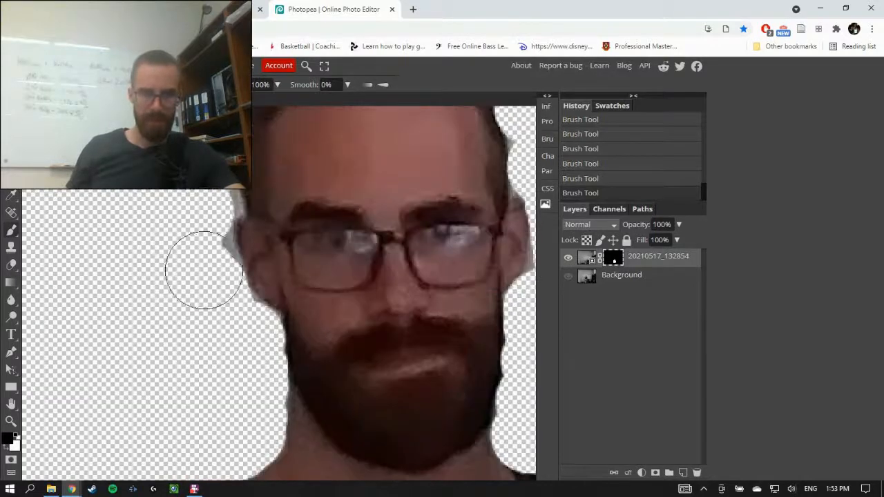
- Mask out the wall fringe beside the seated man's ear, and show the Background layer to check the blend at the shoulder
drag(207, 288, 205, 231)
scroll(200, 302, up, 4)
click(568, 277)
scroll(294, 304, down, 5)
click(568, 276)
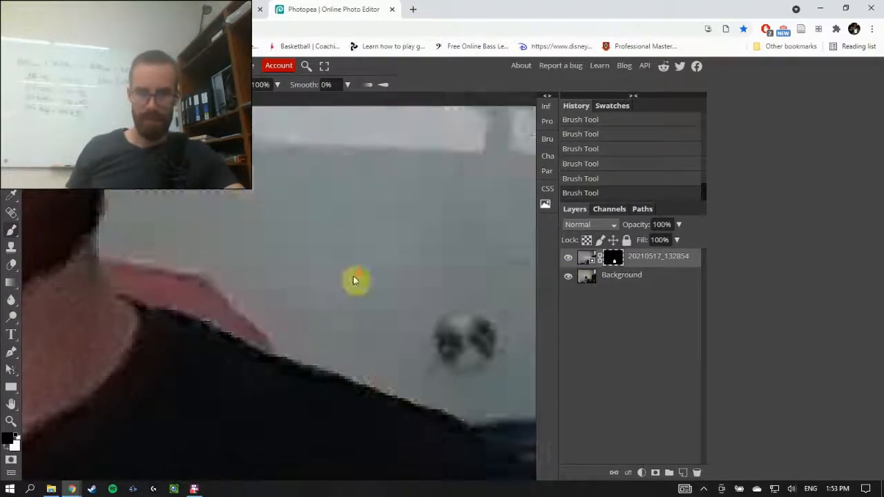
scroll(377, 256, down, 10)
- Hide the Background layer and mask out the remaining fringe along the seated man's outline in black
click(568, 276)
scroll(234, 318, up, 6)
drag(304, 341, 293, 424)
mouse_move(421, 153)
mouse_down()
mouse_move(369, 196)
mouse_move(331, 277)
mouse_up()
scroll(297, 331, down, 8)
mouse_move(290, 340)
mouse_down()
mouse_move(312, 399)
mouse_move(313, 370)
mouse_up()
- Restore missing edge parts of the seated man with a white brush stroke, and switch the brush back to black
key(x)
scroll(296, 237, up, 4)
drag(339, 244, 298, 434)
scroll(290, 373, down, 5)
key(x)
scroll(269, 338, up, 5)
scroll(241, 389, down, 10)
- Swap the brush to white, compare with the Background layer, and paint back further gaps in the seated man's outline
click(7, 450)
click(379, 288)
click(568, 275)
click(568, 276)
scroll(464, 326, up, 6)
drag(273, 238, 268, 341)
scroll(289, 378, down, 6)
drag(319, 237, 116, 329)
- Swap the brush back to black, clean the last fringe around the seated man, and show the Background layer
click(7, 448)
click(103, 399)
drag(149, 370, 324, 282)
scroll(304, 256, up, 6)
drag(280, 232, 319, 390)
scroll(270, 306, down, 9)
drag(264, 308, 215, 336)
click(568, 276)
scroll(322, 299, down, 3)
scroll(313, 295, down, 2)
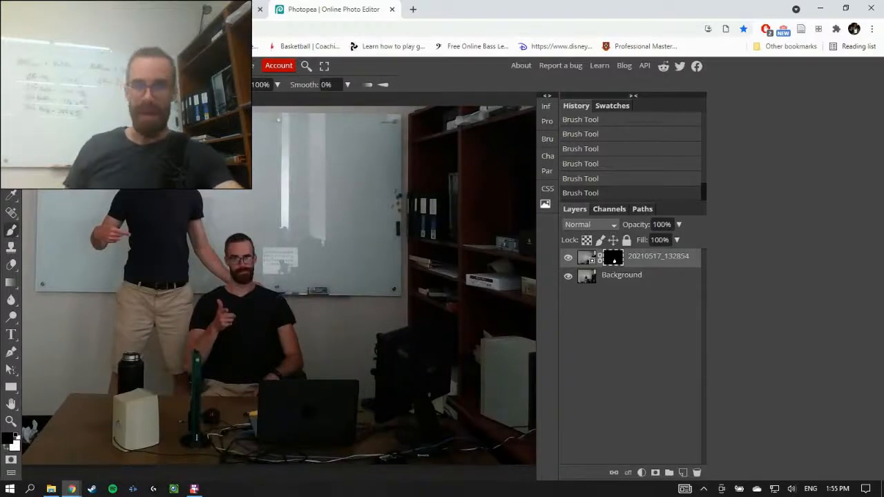
- Place 20210517_132947.jpg from the tutorial photo folder as a new layer above the seated-man layer
click(50, 490)
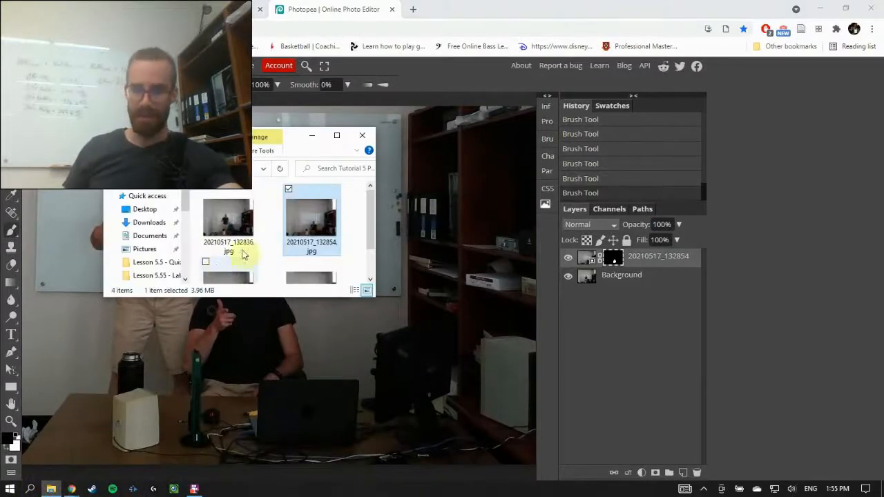
scroll(338, 220, down, 1)
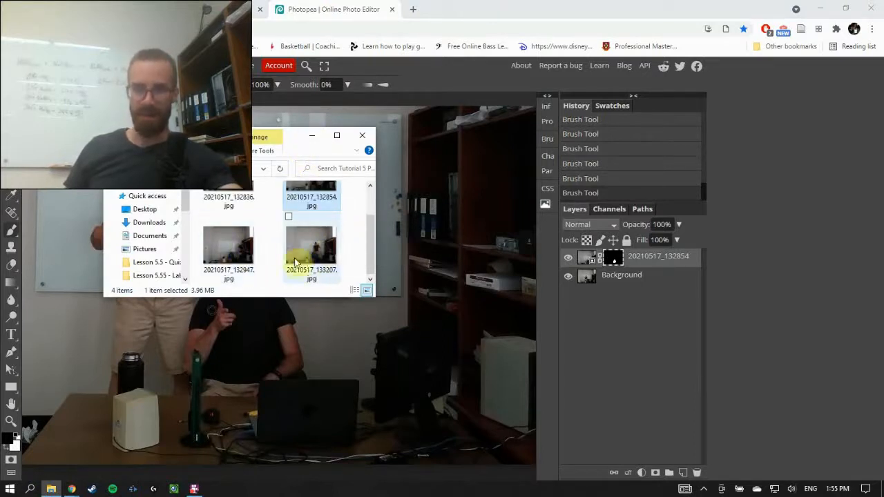
drag(235, 250, 578, 270)
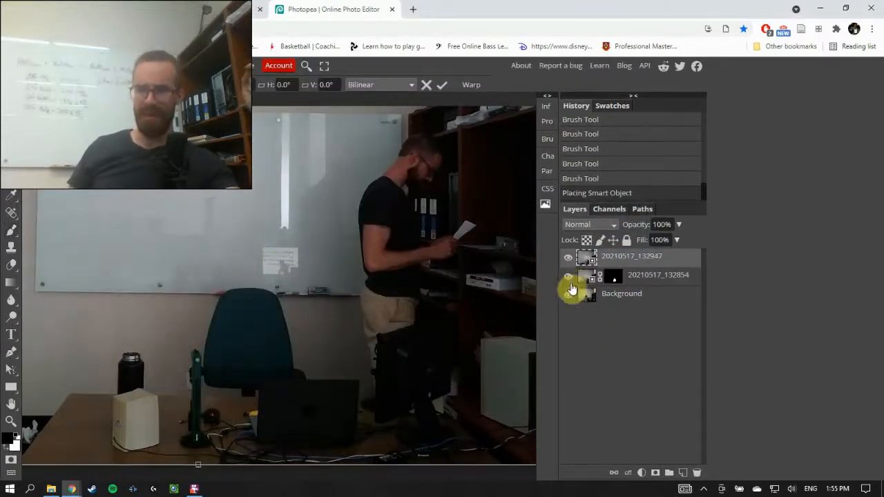
key(Return)
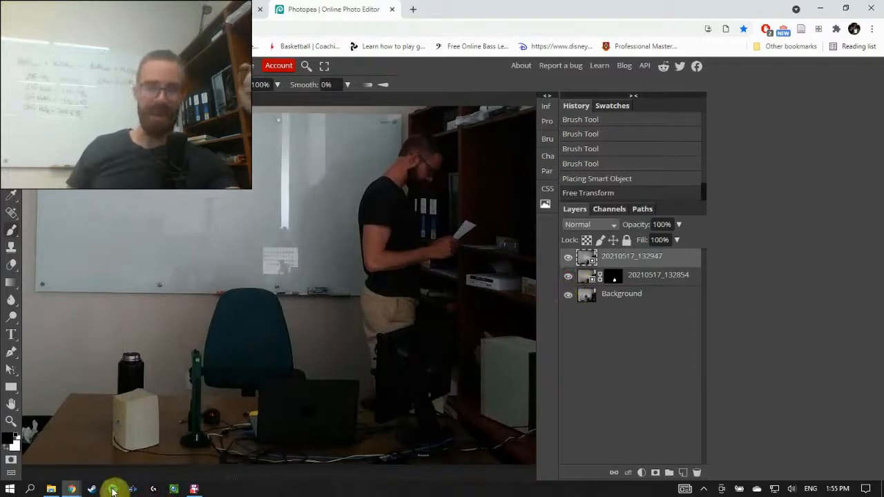
- Place 20210517_133207.jpg from the photo folder as a layer and move it to the top of the layer stack
click(51, 489)
drag(320, 255, 620, 326)
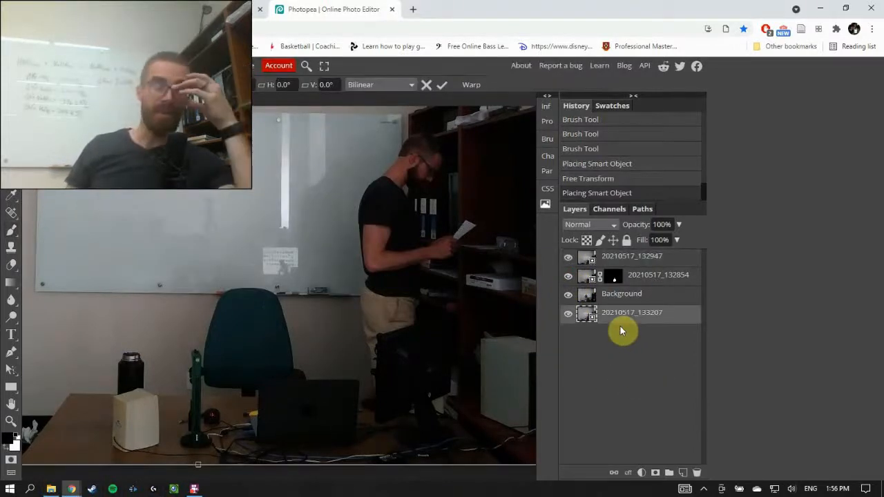
drag(596, 320, 597, 255)
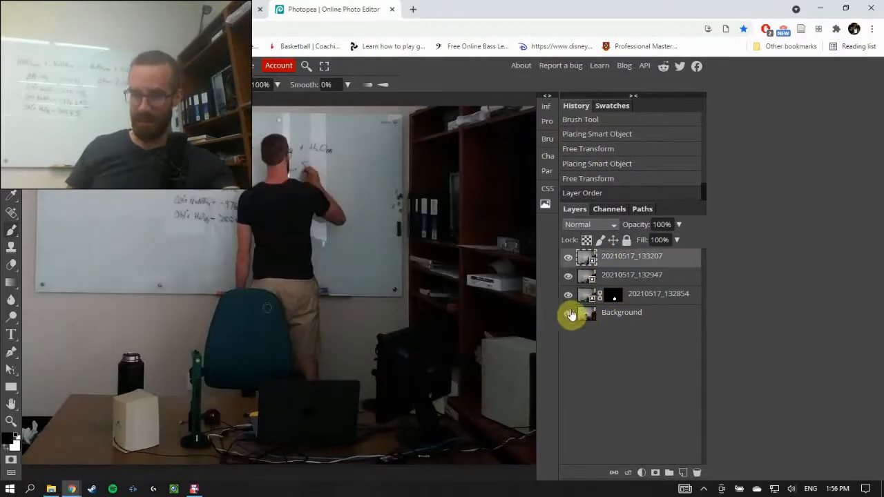
- Hide the 20210517_132947 and 20210517_132854 layers, keeping 20210517_133207 visible over the Background, and swap the brush color
click(568, 295)
click(568, 257)
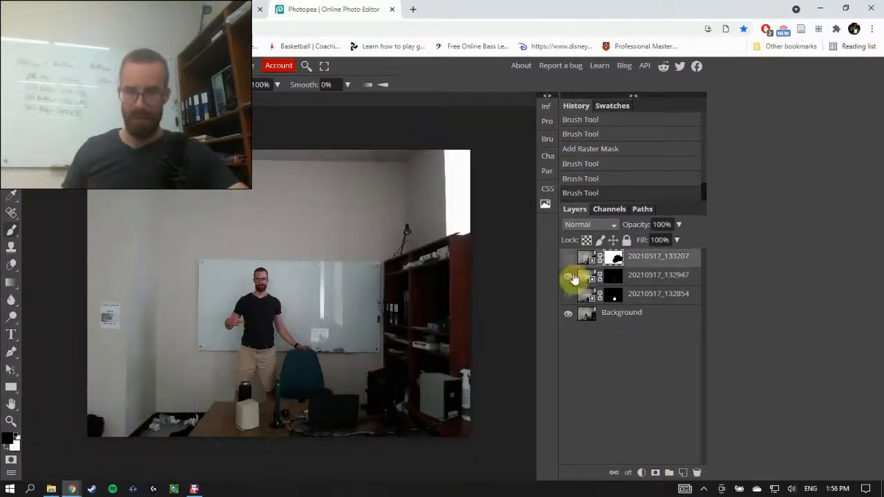
click(568, 275)
click(568, 257)
click(568, 276)
key(x)
click(568, 276)
click(568, 257)
- Paint white on the 20210517_133207 mask to reveal the man writing on the whiteboard, undoing the first stroke and touching up in black
mouse_move(319, 280)
mouse_down()
mouse_move(339, 325)
mouse_move(317, 279)
mouse_move(308, 302)
mouse_up()
key(ctrl+z)
scroll(340, 318, up, 5)
mouse_move(235, 298)
mouse_down()
mouse_move(276, 376)
mouse_move(332, 407)
mouse_up()
key(ctrl+z)
key(ctrl+shift+z)
key(x)
drag(225, 404, 242, 413)
scroll(242, 414, down, 3)
- Reveal more of the writing man and whiteboard in white, and toggle the Background layer to check the mask
key(x)
drag(290, 238, 339, 360)
click(568, 314)
scroll(276, 277, up, 3)
click(569, 315)
- Mask out the overlap beside the standing man's arm in black, redoing the first stroke, and check it against the Background layer
key(x)
mouse_move(136, 238)
mouse_down()
mouse_move(149, 273)
mouse_move(172, 374)
mouse_up()
key(ctrl+z)
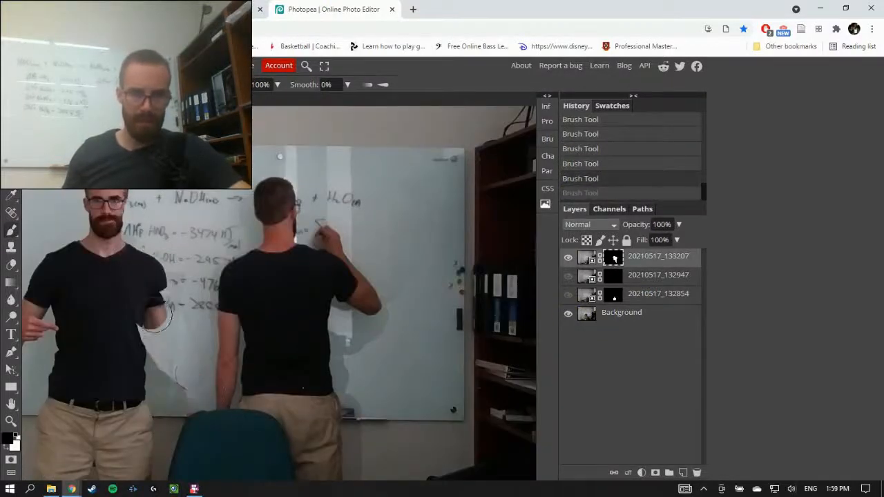
drag(149, 301, 196, 391)
click(568, 314)
click(568, 313)
- Show the 20210517_132854 layer and paint white on the 20210517_133207 mask in the area behind the seated man
click(568, 295)
click(612, 296)
click(613, 258)
key(x)
drag(225, 335, 283, 442)
scroll(277, 345, down, 3)
key(x)
- Refine the 20210517_133207 mask along the seated man's shoulder and arm where they overlap the writing man
scroll(262, 125, up, 8)
scroll(248, 277, down, 3)
drag(215, 301, 210, 445)
scroll(276, 346, down, 3)
drag(339, 338, 301, 312)
scroll(302, 312, down, 3)
drag(415, 231, 452, 359)
scroll(414, 311, down, 3)
drag(480, 215, 511, 463)
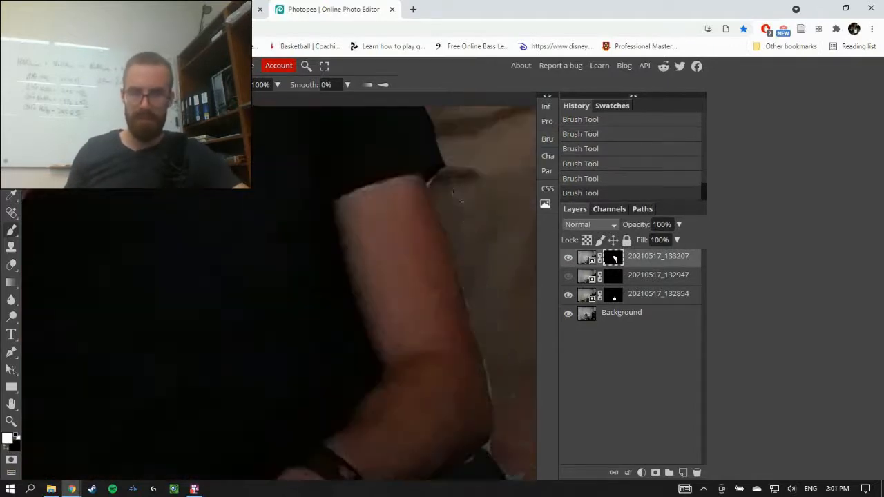
- Refine the 20210517_133207 mask around the standing man's sleeve and arm to fill in the whiteboard beside him
scroll(415, 311, down, 6)
drag(193, 346, 337, 258)
drag(45, 238, 45, 288)
scroll(391, 249, left, 5)
drag(391, 249, 458, 370)
scroll(391, 346, up, 5)
scroll(390, 367, down, 3)
drag(392, 342, 392, 414)
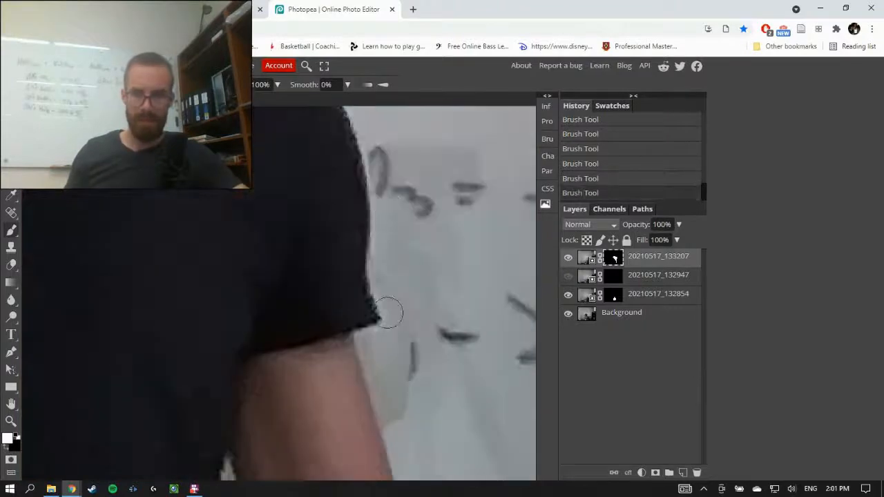
- Undo the last mask stroke and repaint the 20210517_133207 mask edge between the standing man and the whiteboard
scroll(428, 292, down, 8)
key(ctrl+z)
scroll(396, 228, up, 6)
drag(337, 248, 297, 207)
scroll(297, 207, down, 8)
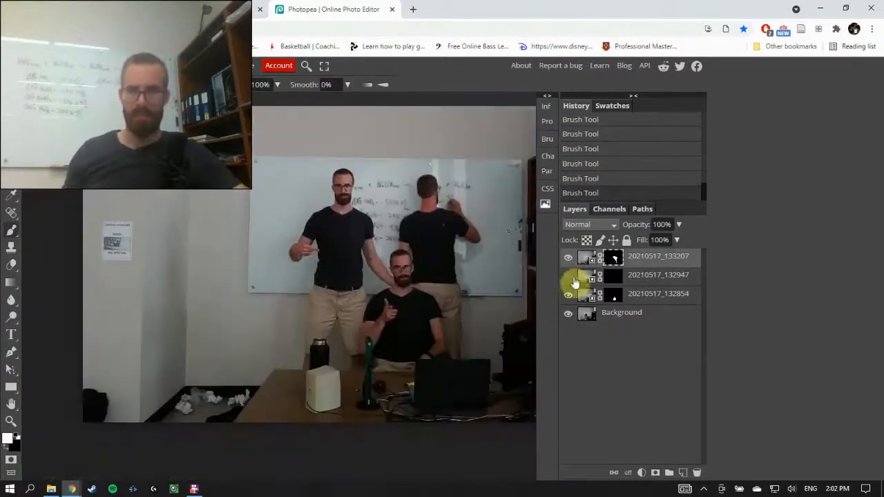
- Show the 20210517_132947 layer, paint white on its mask to reveal the man reading at the bookshelf, and check the overlap with 20210517_133207
click(568, 276)
click(612, 277)
scroll(174, 237, right, 5)
drag(173, 237, 131, 220)
drag(138, 255, 202, 261)
click(568, 257)
click(568, 257)
scroll(375, 235, left, 5)
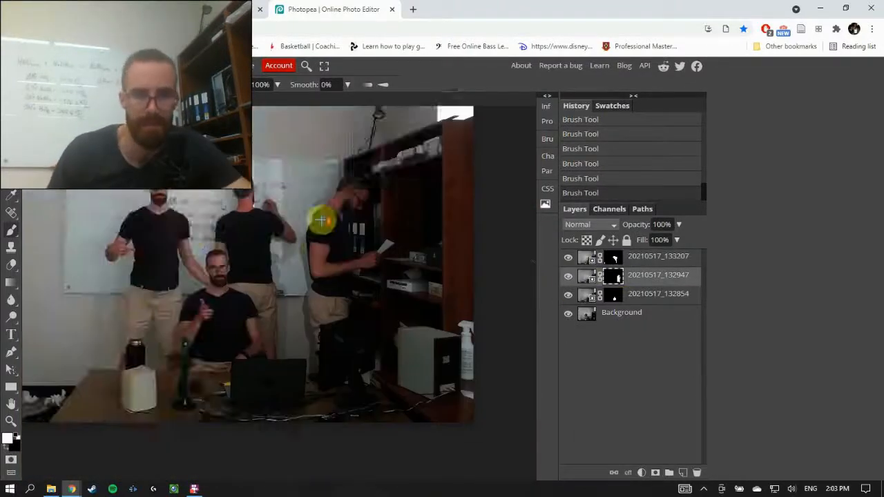
- Temporarily hide the 20210517_133207 layer and clean up the wall around the bookshelf man on the 20210517_132947 mask in black
scroll(512, 221, up, 6)
click(612, 257)
click(568, 257)
click(613, 276)
click(5, 448)
scroll(357, 259, up, 3)
scroll(358, 258, down, 6)
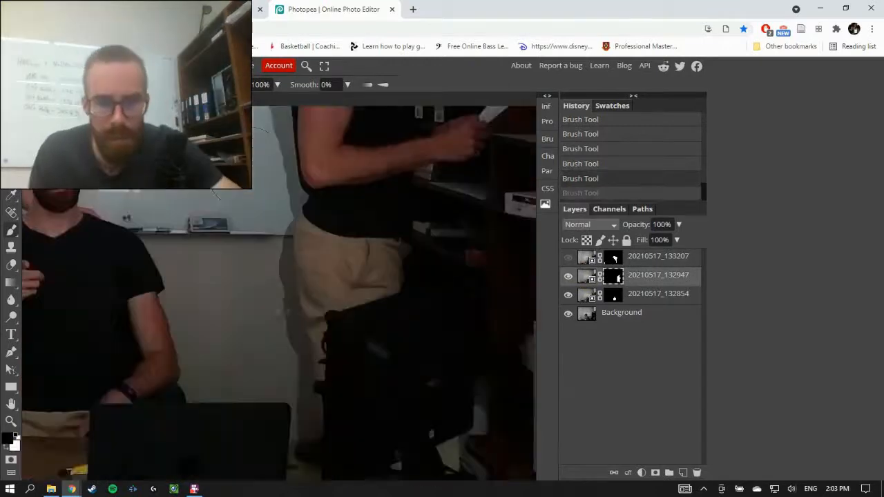
scroll(386, 290, down, 3)
scroll(387, 291, right, 2)
scroll(387, 290, down, 6)
click(568, 257)
- Crop the image around the four men, the desk and the bookshelf, cutting off the surplus wall
scroll(276, 290, up, 2)
click(11, 178)
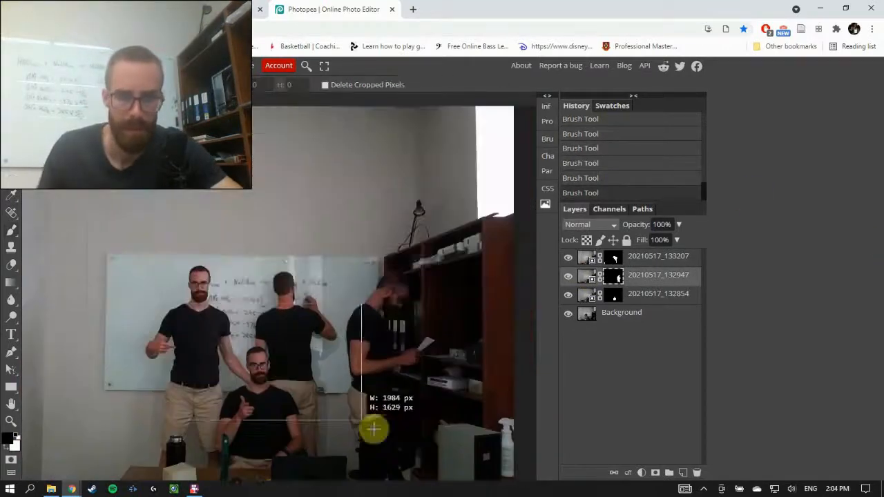
drag(87, 197, 515, 474)
key(Return)
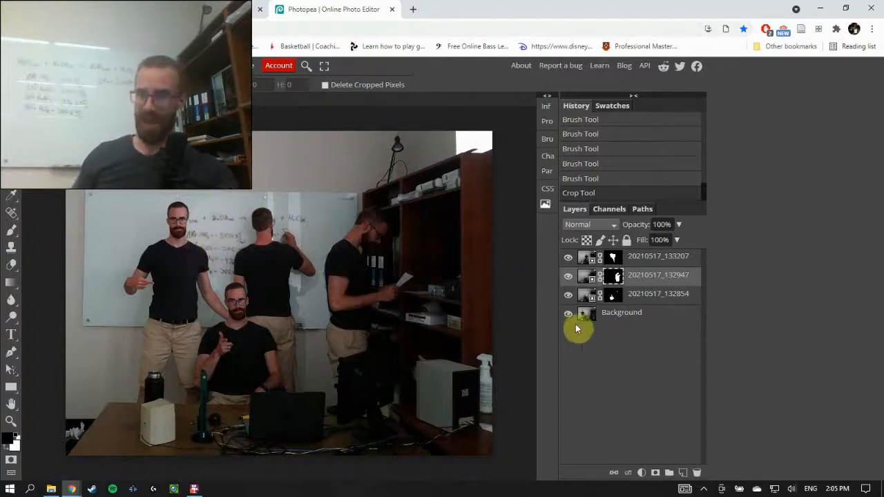
- Hide the three masked layers and preview 20210517_132854 and 20210517_132947 one at a time over the Background
click(568, 296)
click(568, 276)
click(568, 257)
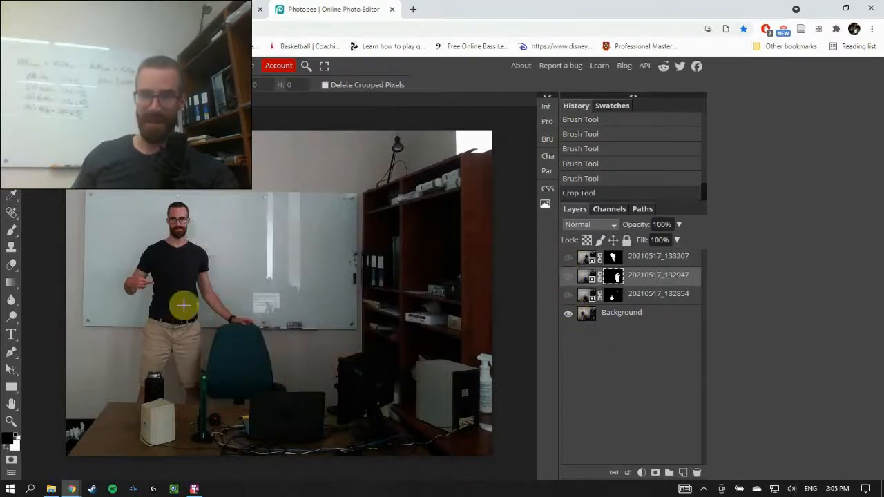
click(568, 296)
click(568, 296)
click(567, 277)
click(568, 276)
- Show the three masked layers again to review the full composite, and select the 20210517_132947 layer's mask
click(567, 259)
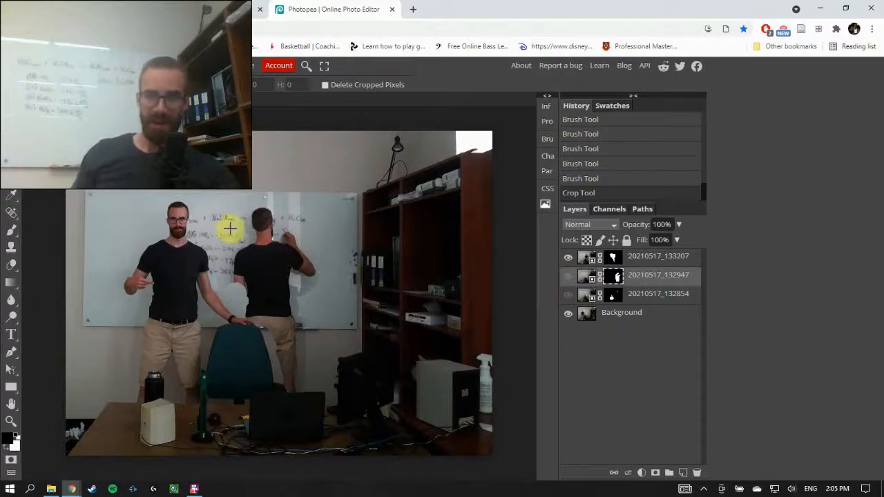
click(568, 276)
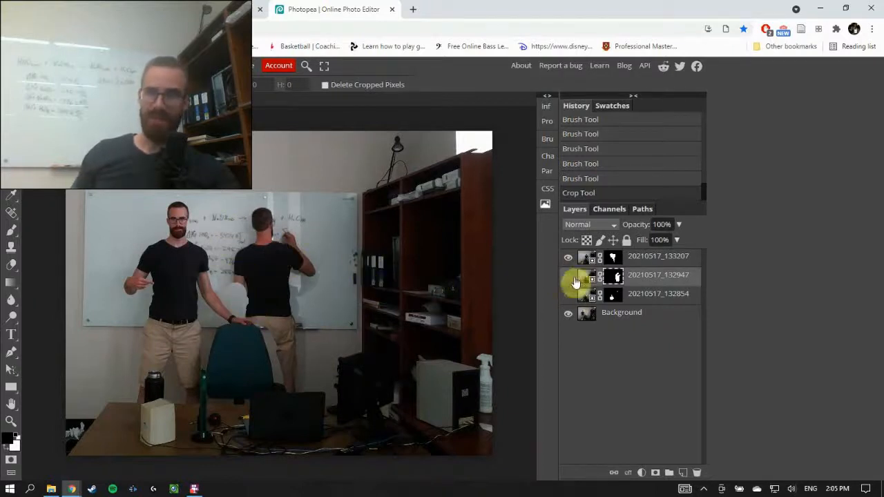
click(568, 296)
click(568, 295)
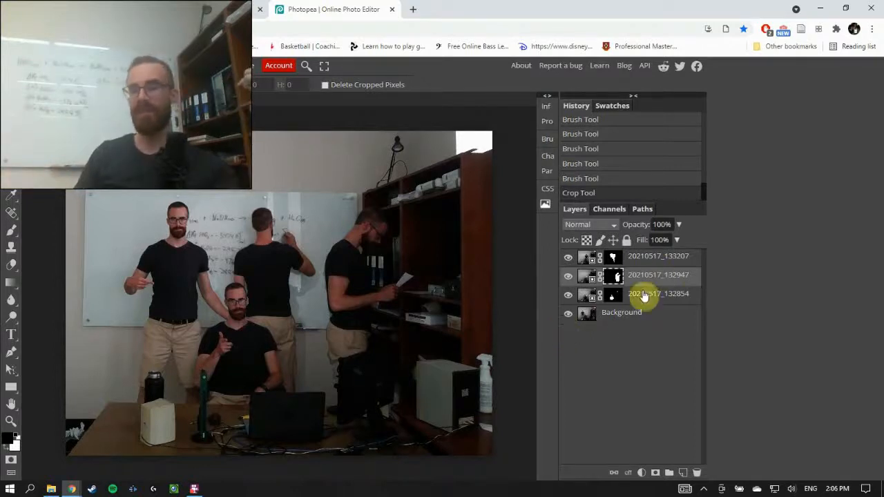
click(615, 275)
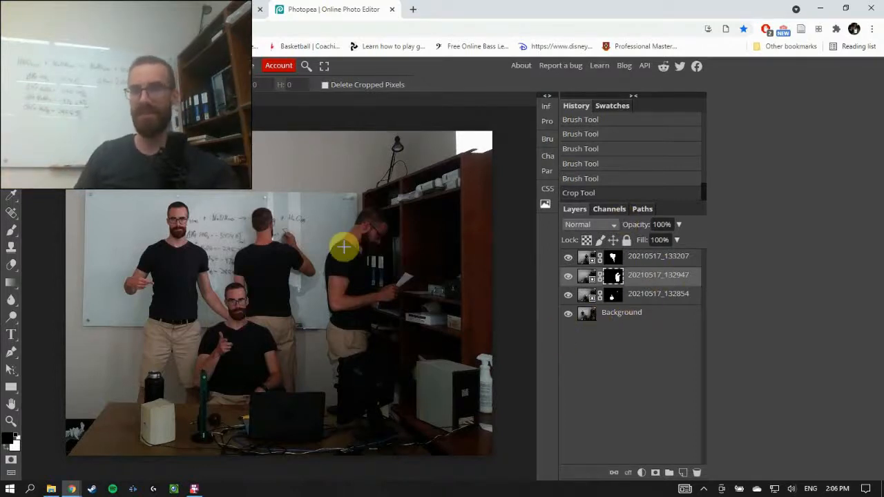